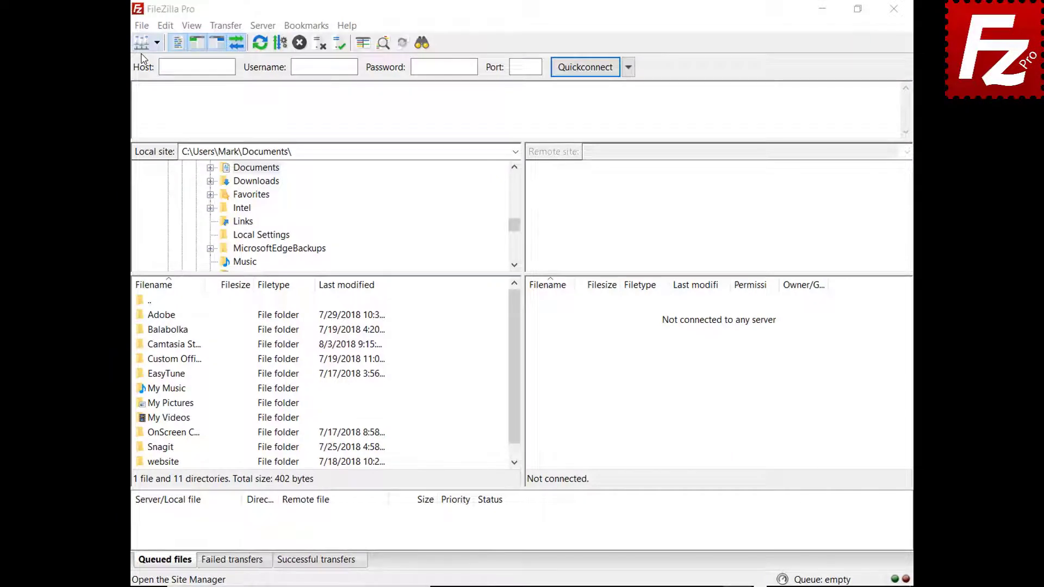
Step: Create a Site Manager entry 'Google Drive' using the Google Drive protocol and the account's e-mail as user
{"action": "left_click", "coordinate": [142, 25]}
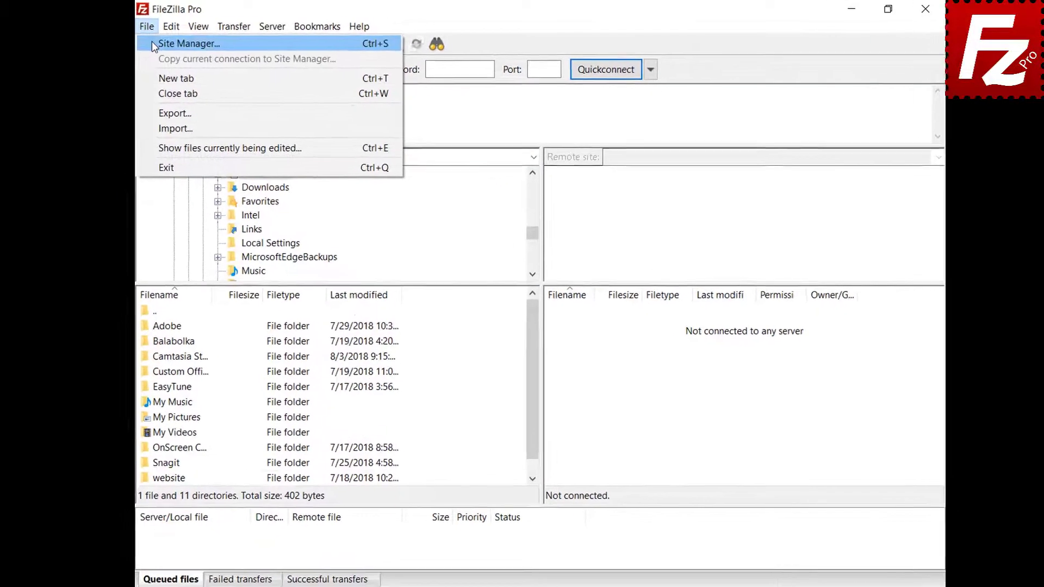
{"action": "left_click", "coordinate": [168, 45]}
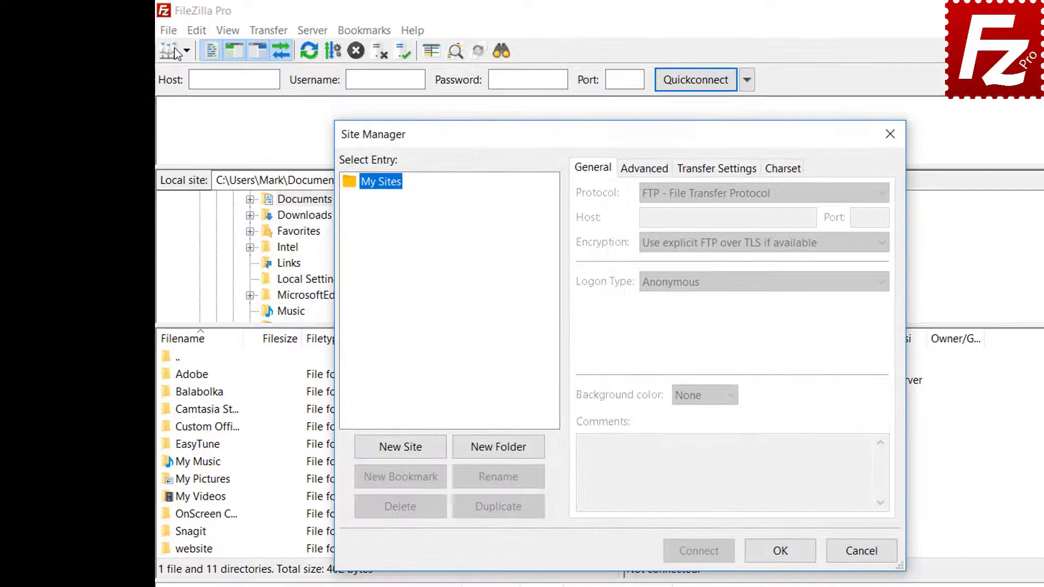
{"action": "left_click", "coordinate": [400, 448]}
{"action": "type", "text": "G"}
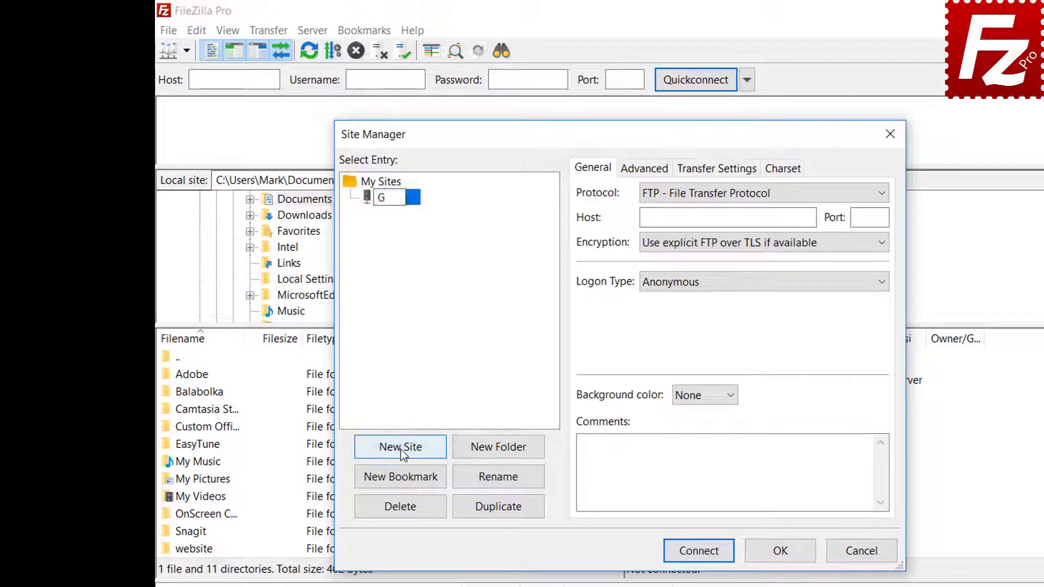
{"action": "type", "text": "oogle Drive"}
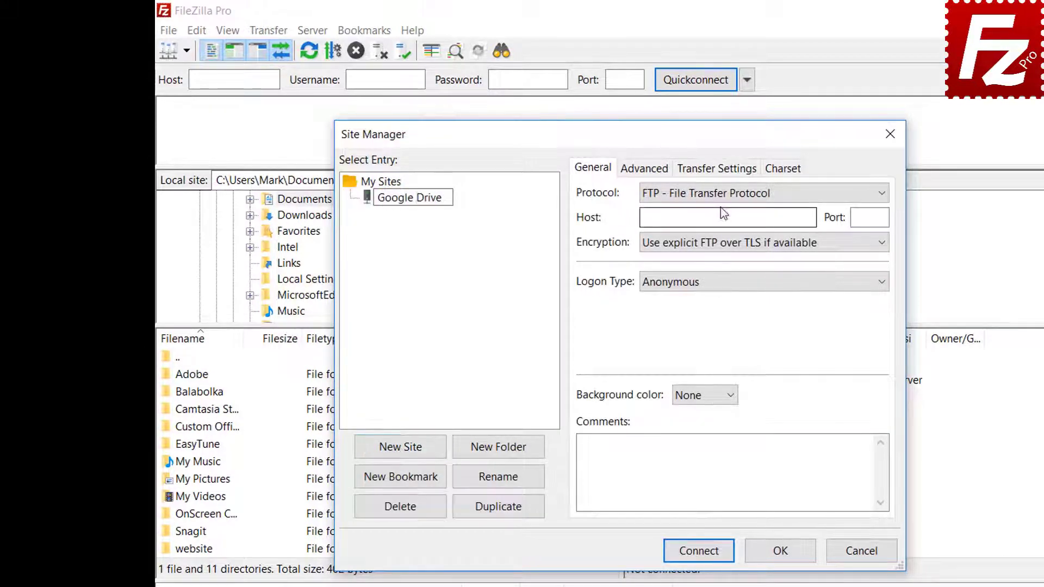
{"action": "left_click", "coordinate": [720, 200]}
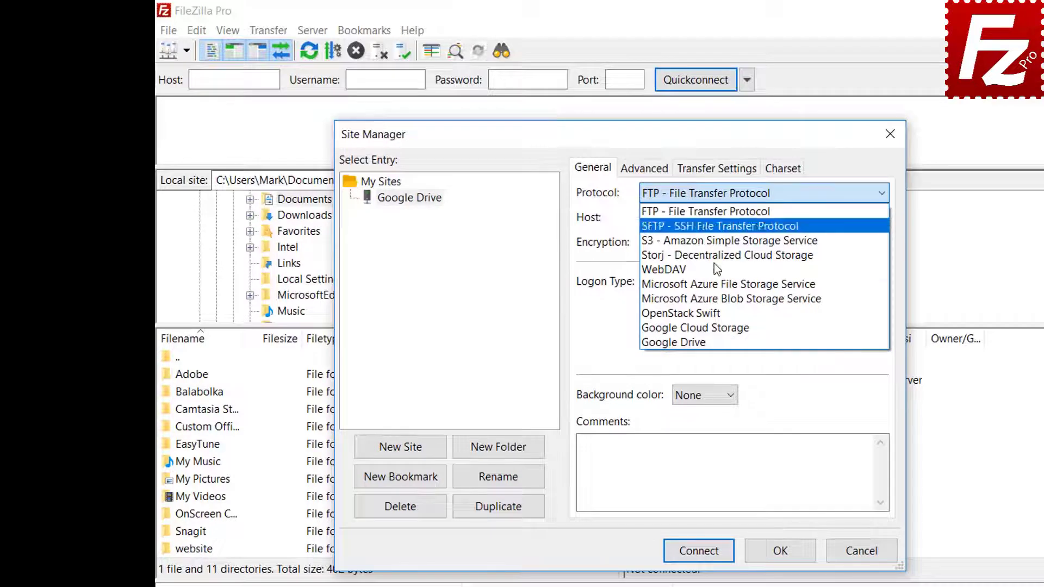
{"action": "left_click", "coordinate": [718, 341]}
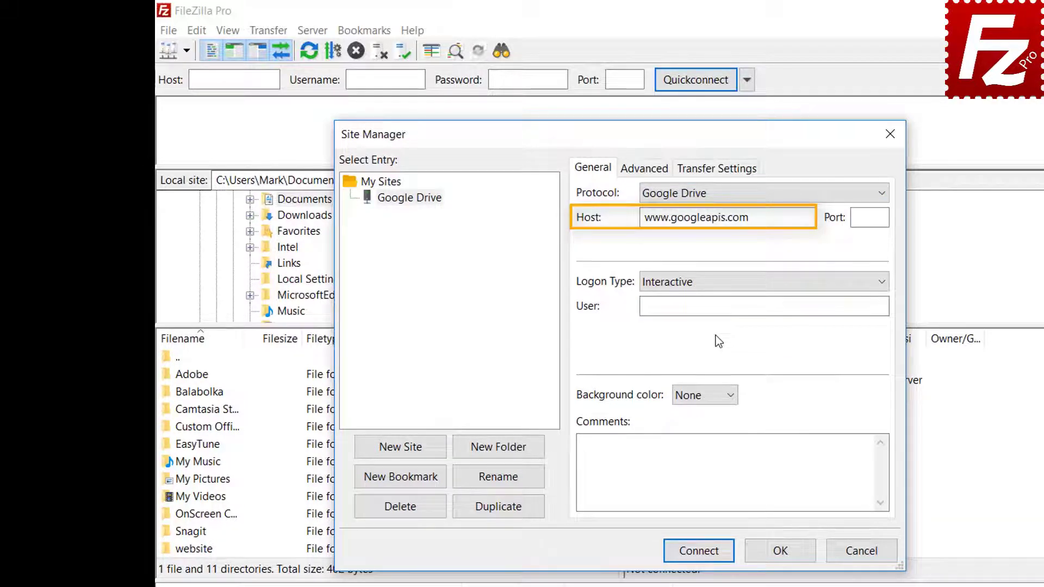
{"action": "left_click", "coordinate": [834, 307]}
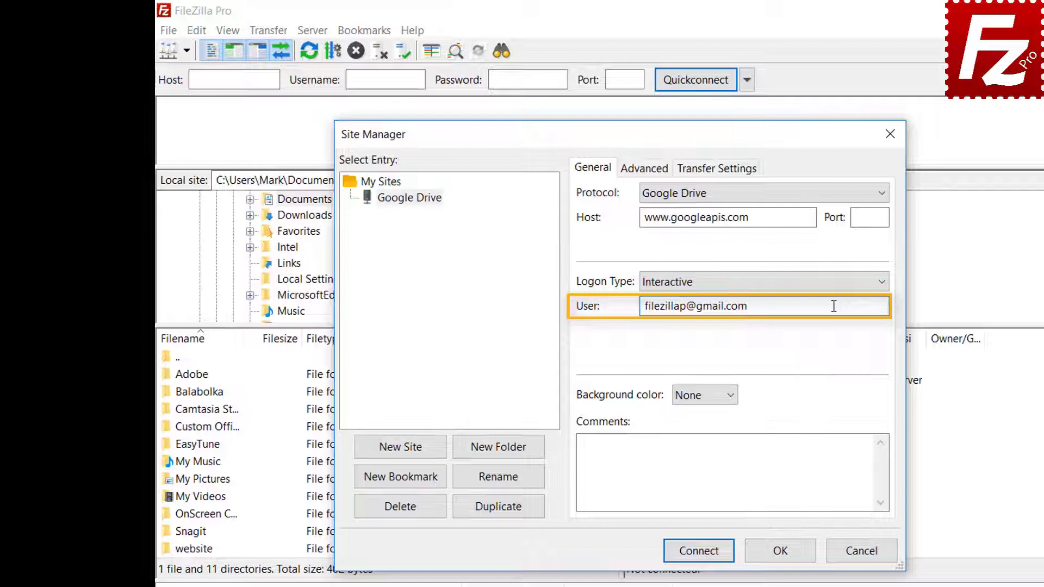
Step: Connect, sign in with the FileZilla Pro Google account and its password, and allow Drive access
{"action": "left_click", "coordinate": [701, 552]}
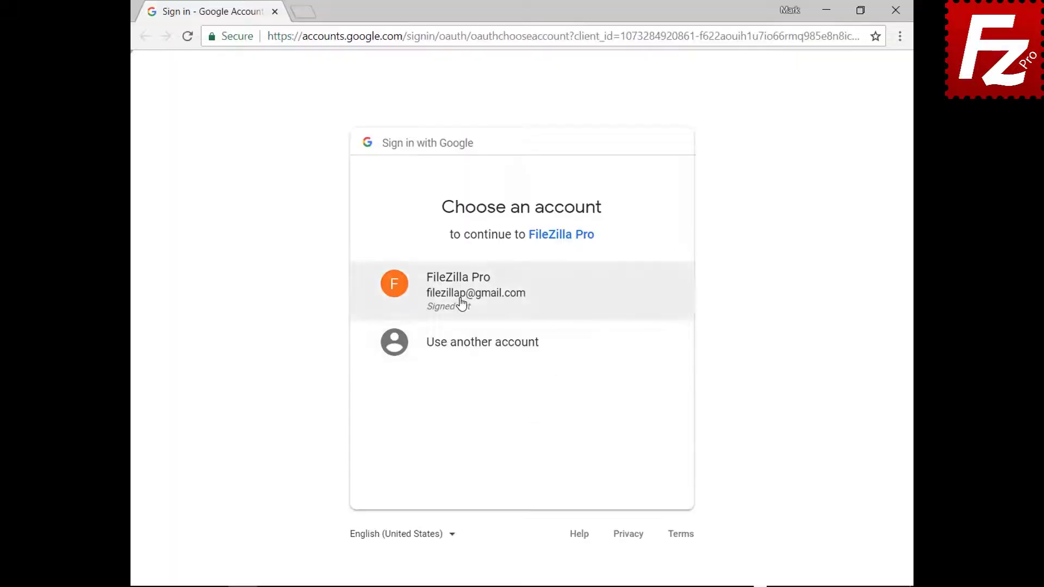
{"action": "left_click", "coordinate": [461, 302]}
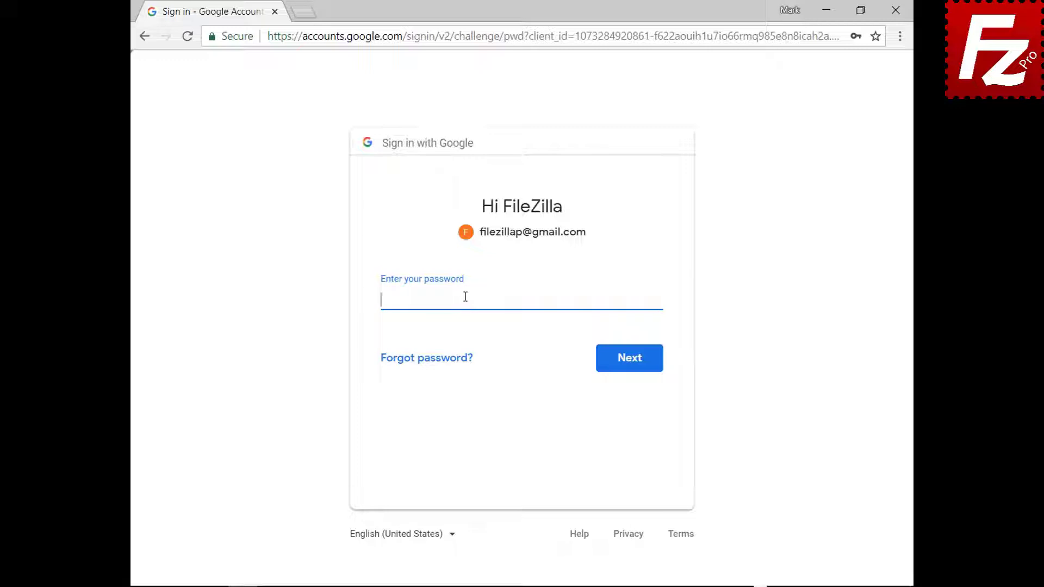
{"action": "key", "text": "ctrl+v"}
{"action": "left_click", "coordinate": [632, 368]}
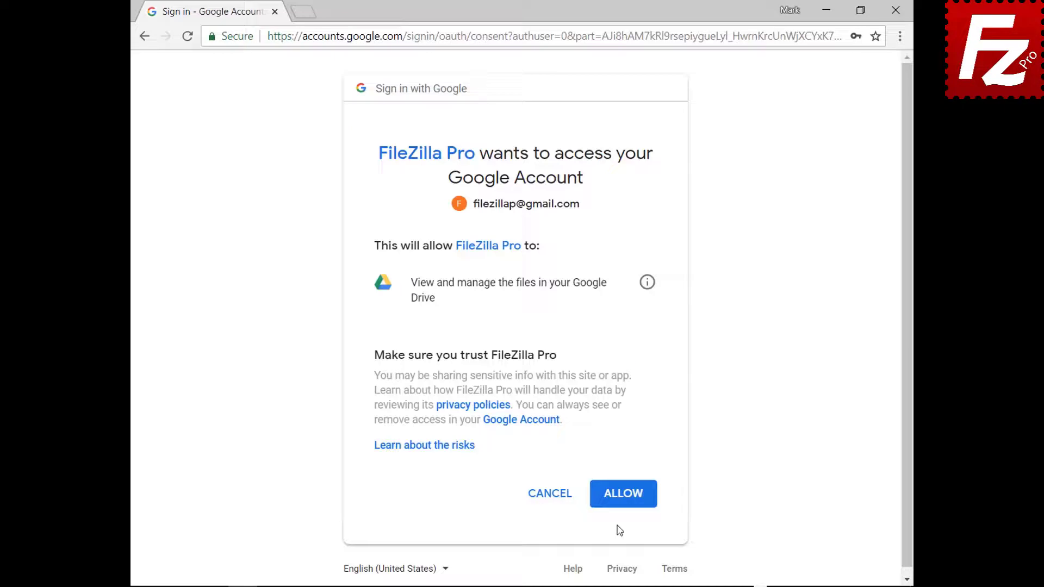
{"action": "left_click", "coordinate": [625, 494]}
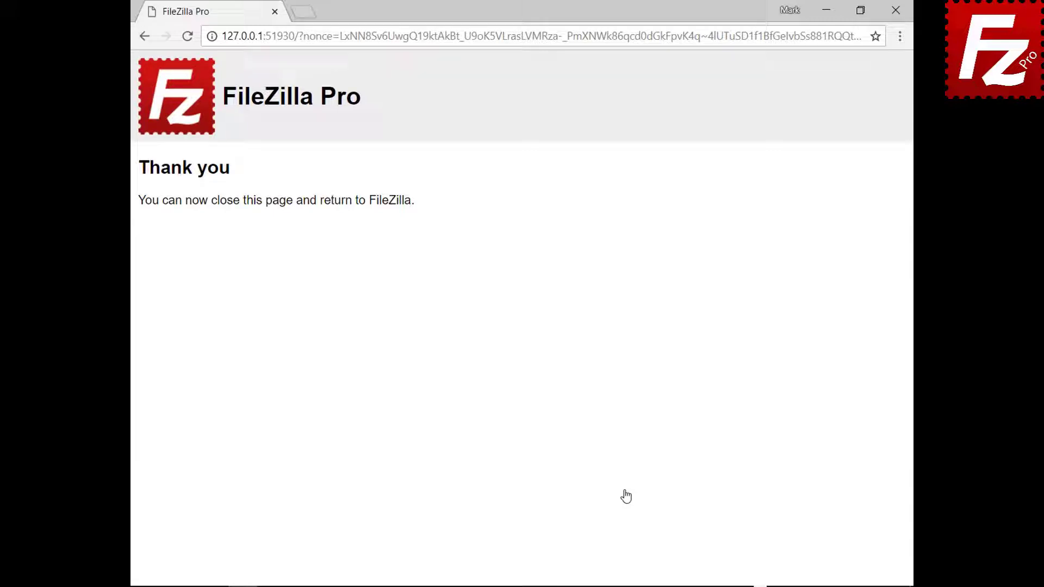
Step: Close the browser window showing the Thank you page
{"action": "left_click", "coordinate": [895, 10]}
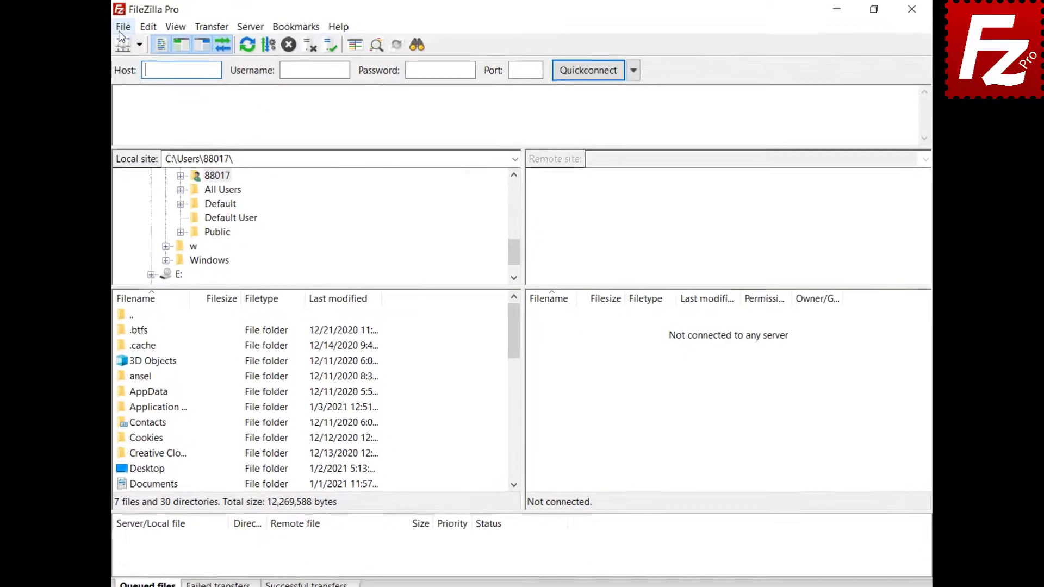
Step: Reconnect to the saved Google Drive site and browse to My Drive/Construction Project
{"action": "left_click", "coordinate": [143, 23]}
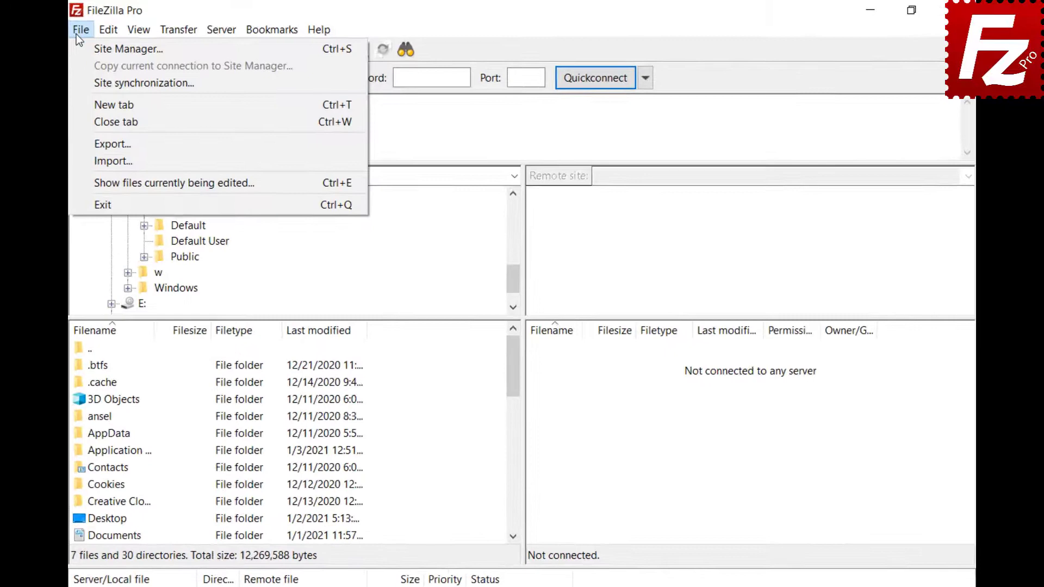
{"action": "left_click", "coordinate": [74, 49]}
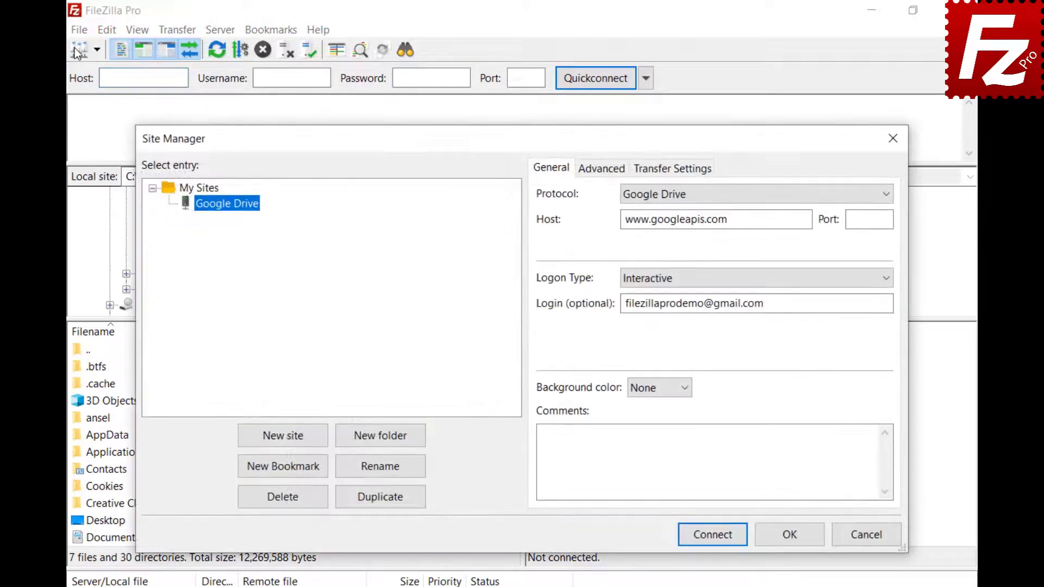
{"action": "left_click", "coordinate": [713, 535]}
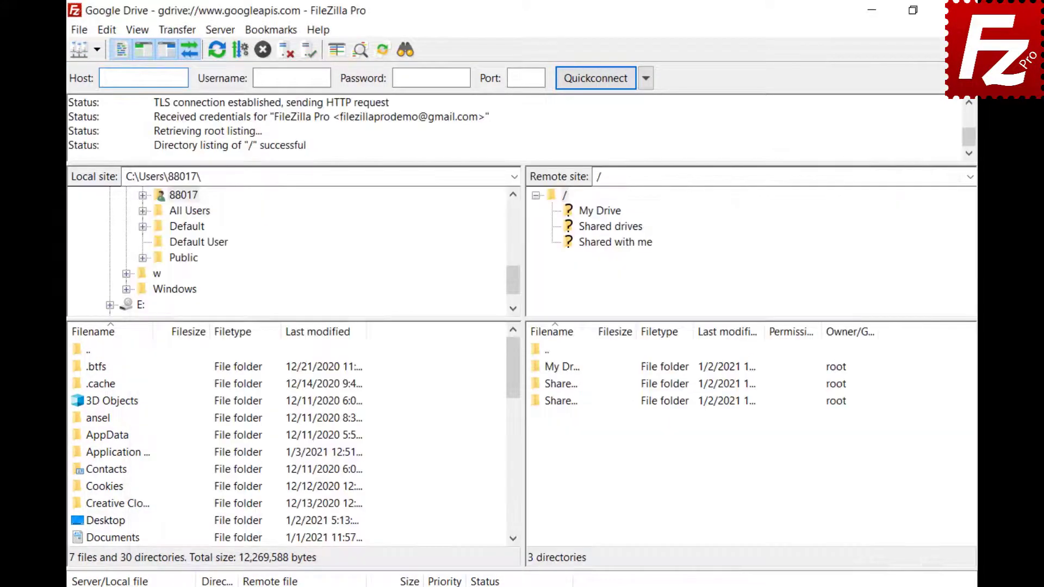
{"action": "left_click", "coordinate": [599, 211]}
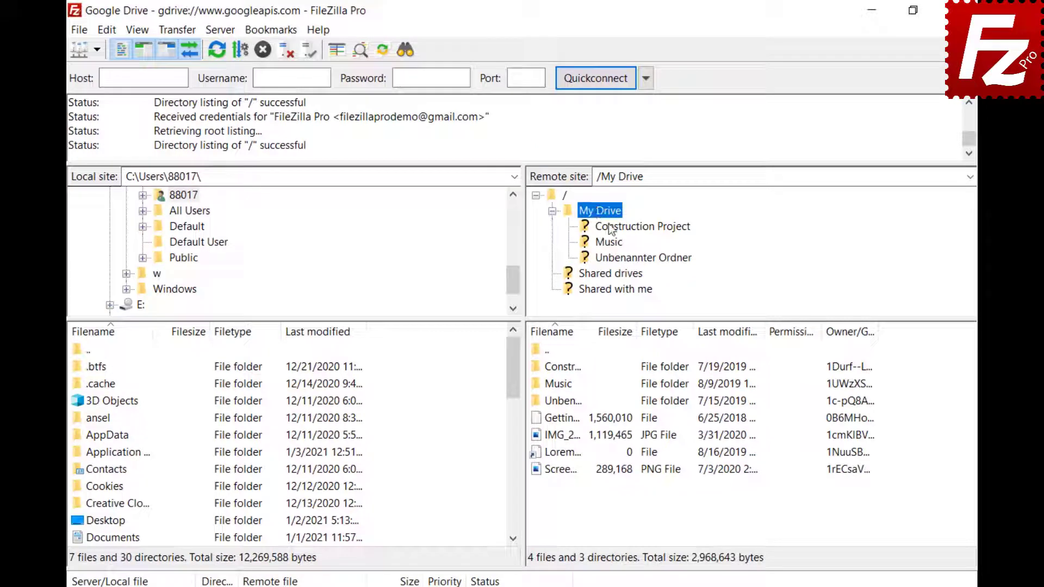
{"action": "left_click", "coordinate": [610, 228]}
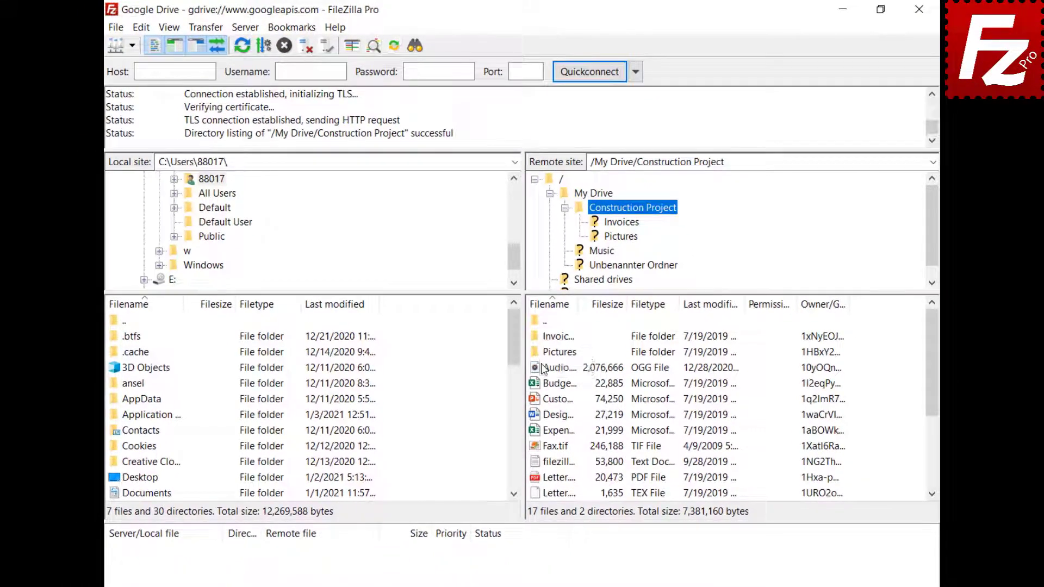
Step: Open the Share dialog for the remote file Audio.ogg
{"action": "right_click", "coordinate": [546, 401]}
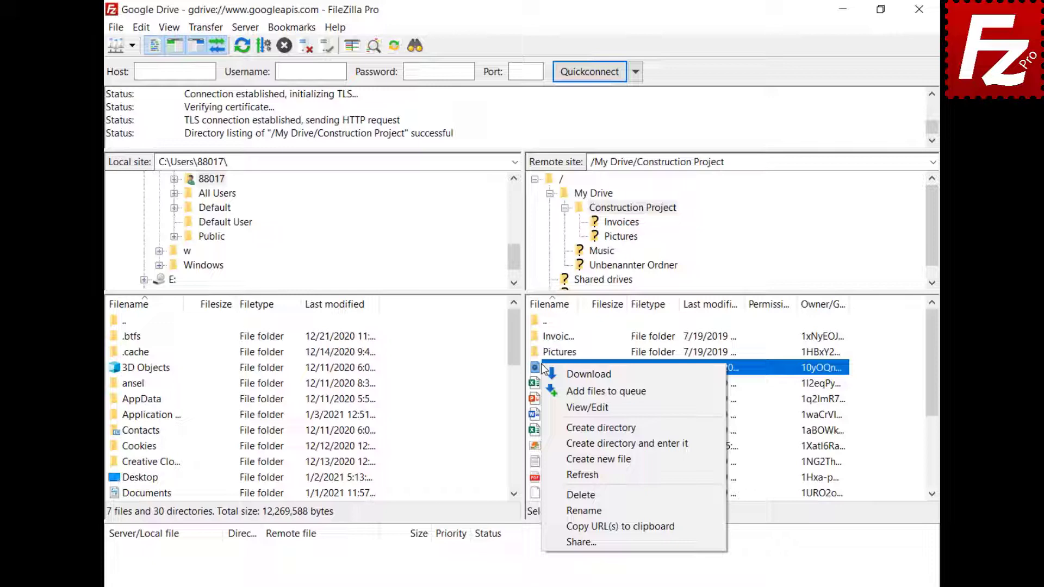
{"action": "left_click", "coordinate": [581, 542]}
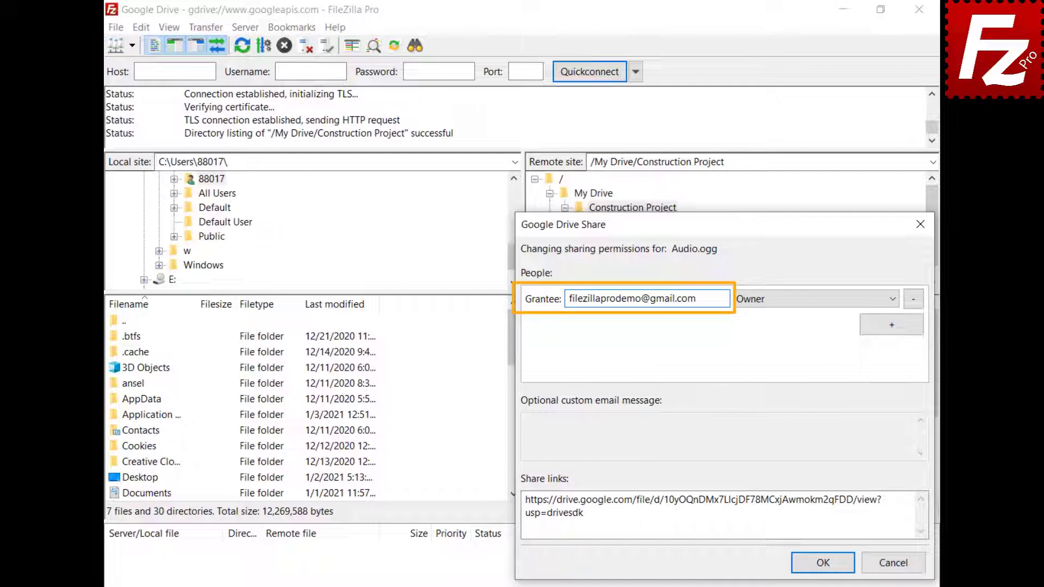
Step: Add the Google group's e-mail address as a second grantee with Can Comment permission
{"action": "left_click", "coordinate": [892, 325]}
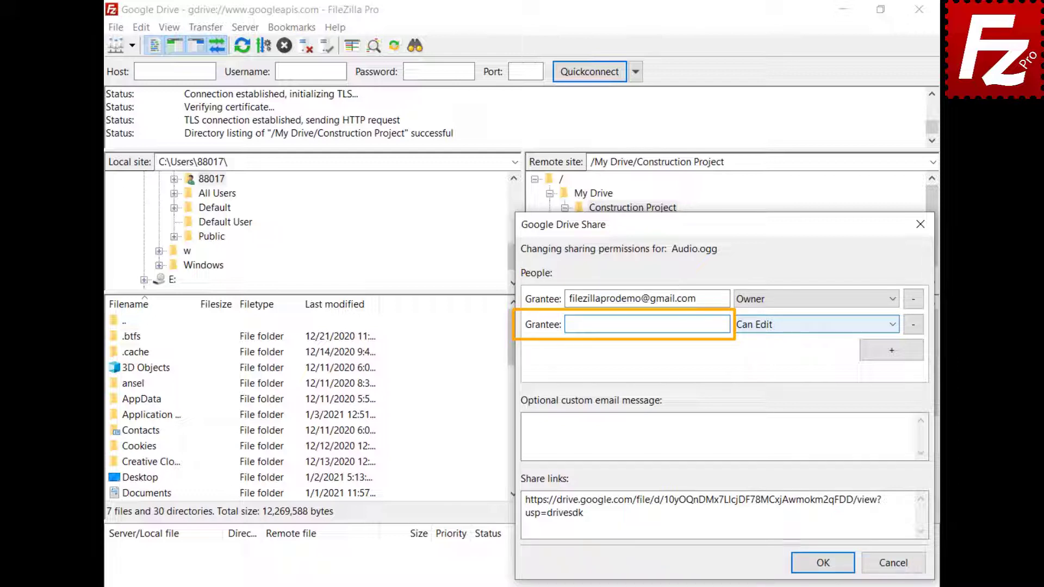
{"action": "left_click", "coordinate": [569, 324]}
{"action": "key", "text": "ctrl+v"}
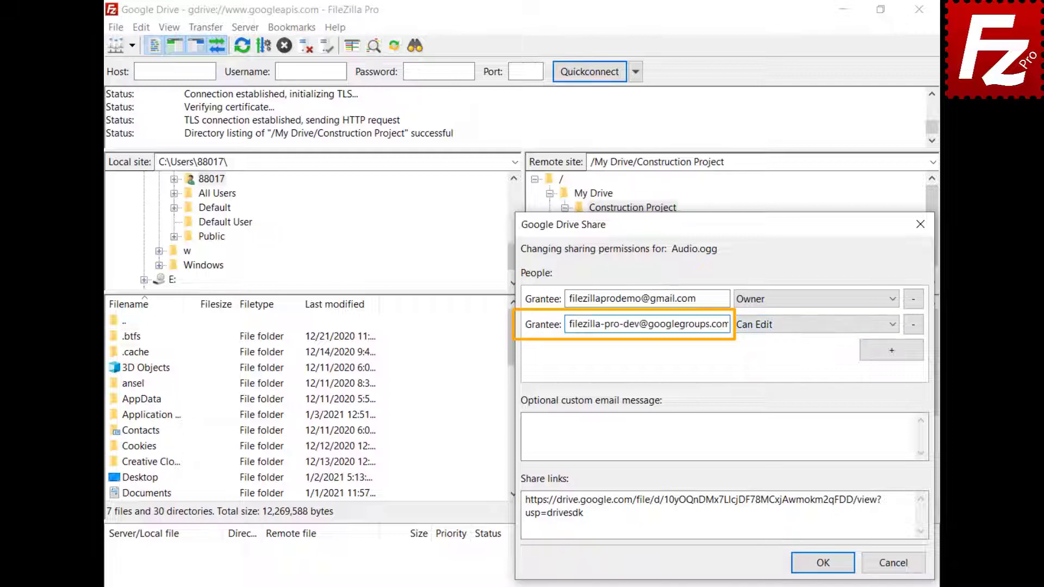
{"action": "left_click", "coordinate": [895, 328]}
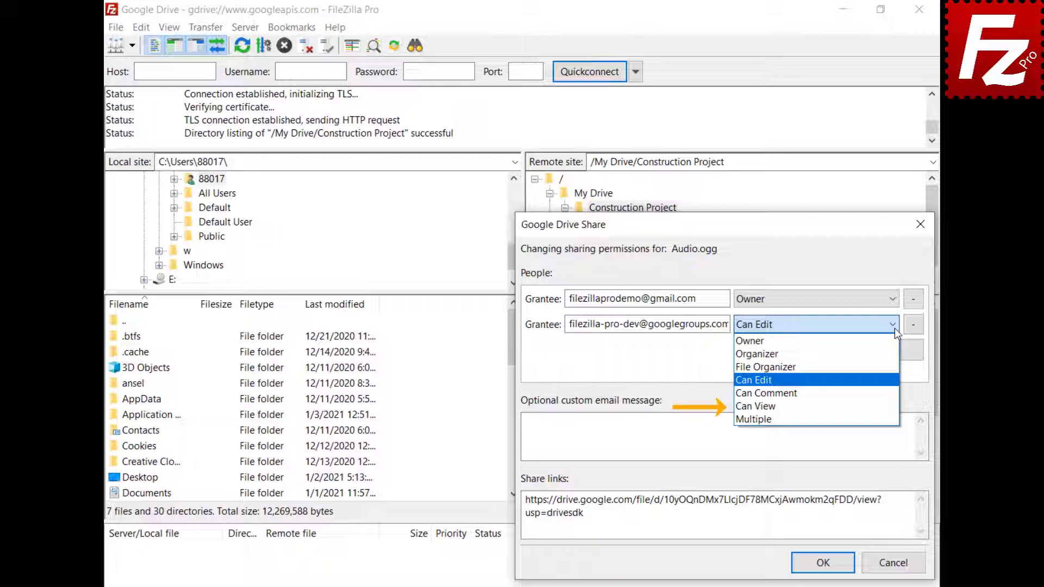
{"action": "key", "text": "Down"}
{"action": "key", "text": "Return"}
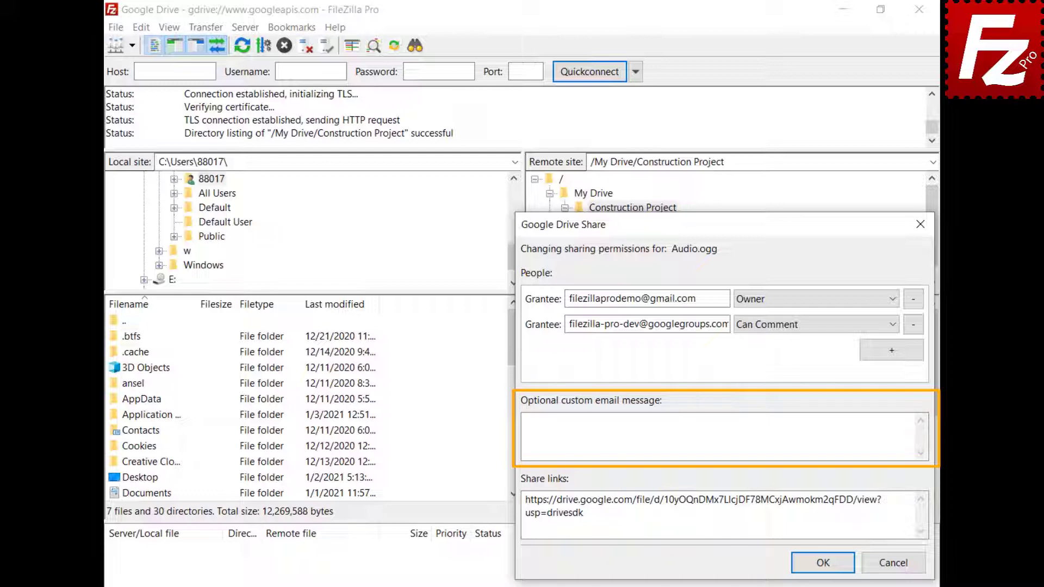
Step: Add the message 'Shared with FileZilla Pro' and confirm sharing Audio.ogg
{"action": "type", "text": "Shared with FileZilla Pro"}
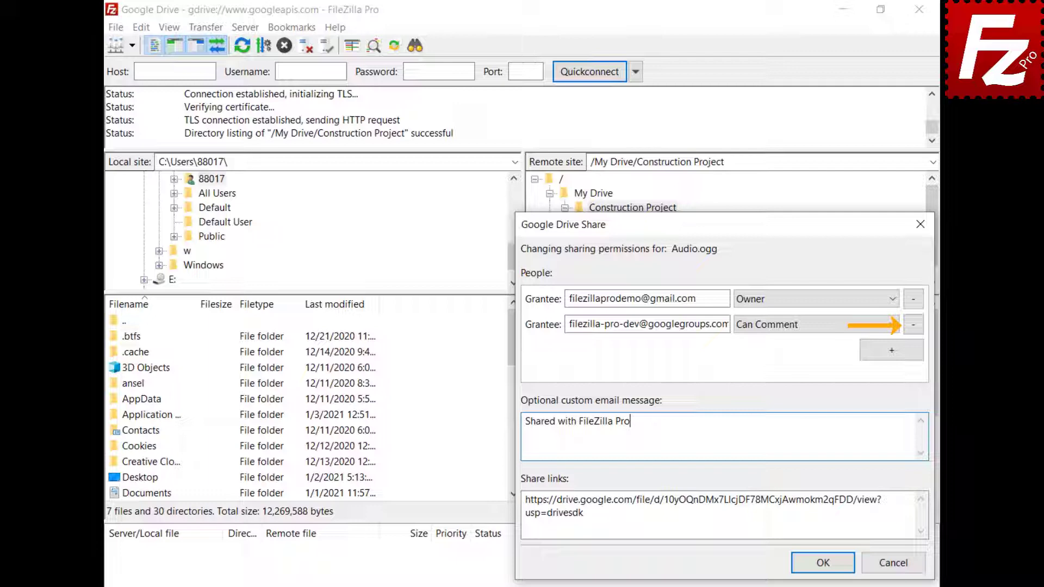
{"action": "left_click", "coordinate": [823, 563]}
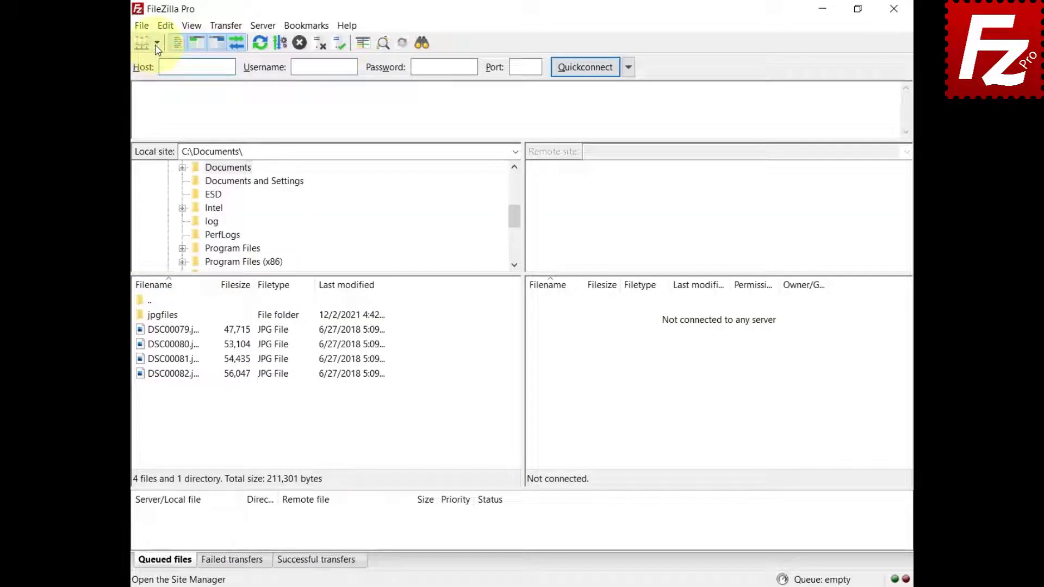
Step: Connect to the saved Google Drive site, finish the Google sign-in granting access, and close the browser
{"action": "left_click", "coordinate": [156, 43]}
{"action": "left_click", "coordinate": [155, 58]}
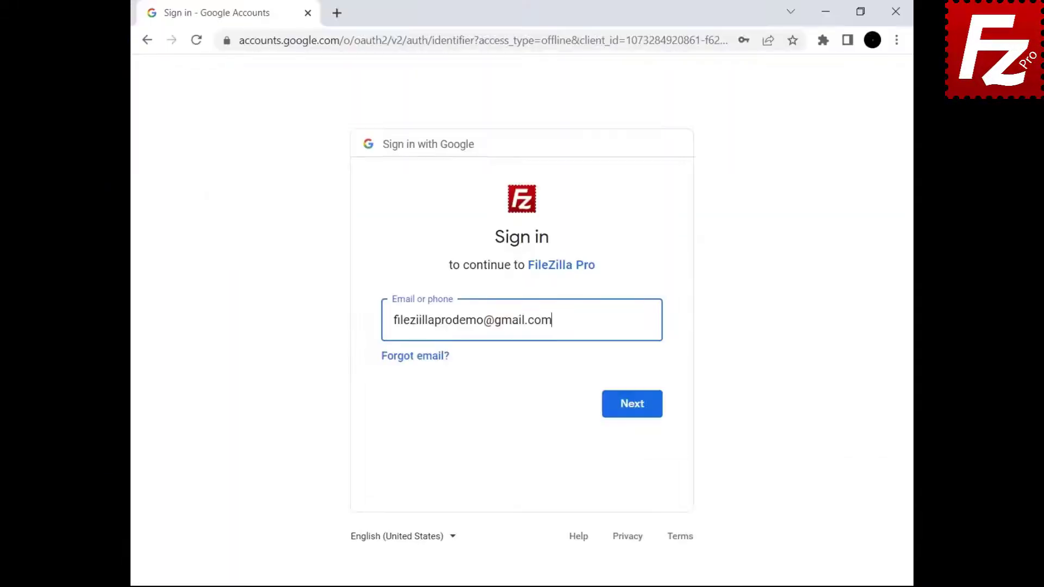
{"action": "left_click", "coordinate": [631, 431]}
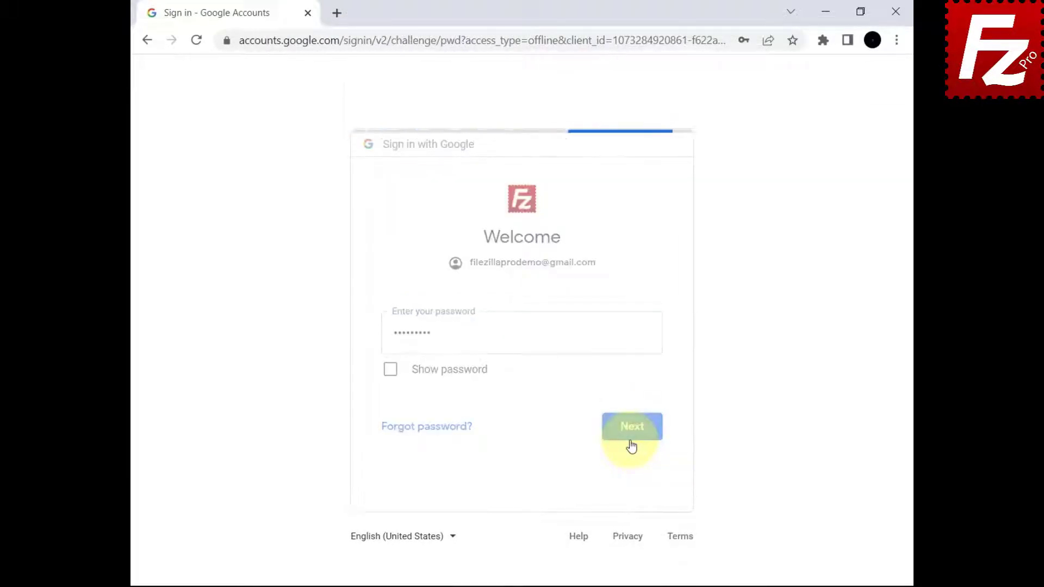
{"action": "scroll", "coordinate": [516, 321], "scroll_direction": "down", "scroll_amount": 3}
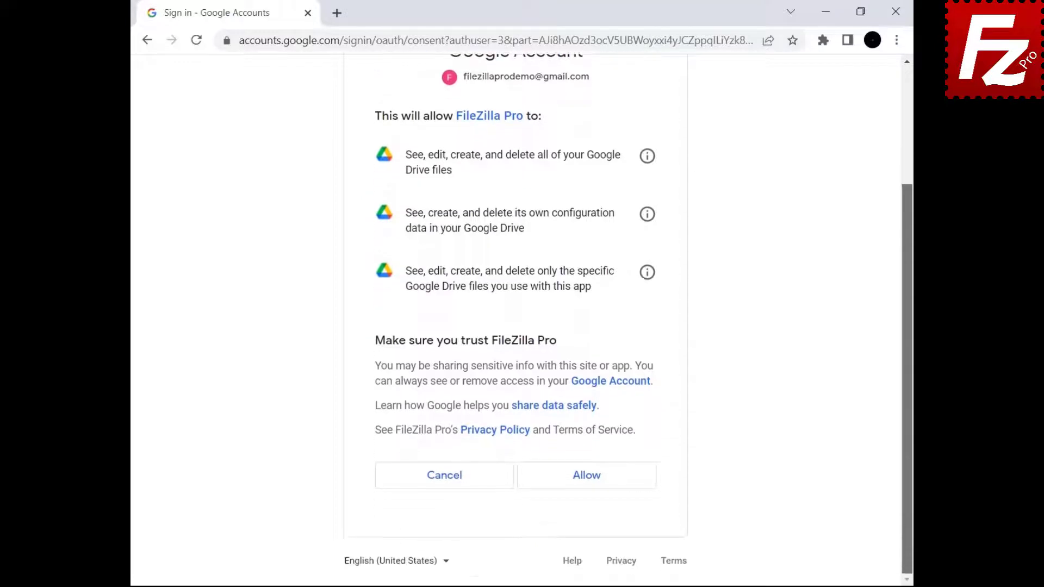
{"action": "left_click", "coordinate": [583, 489]}
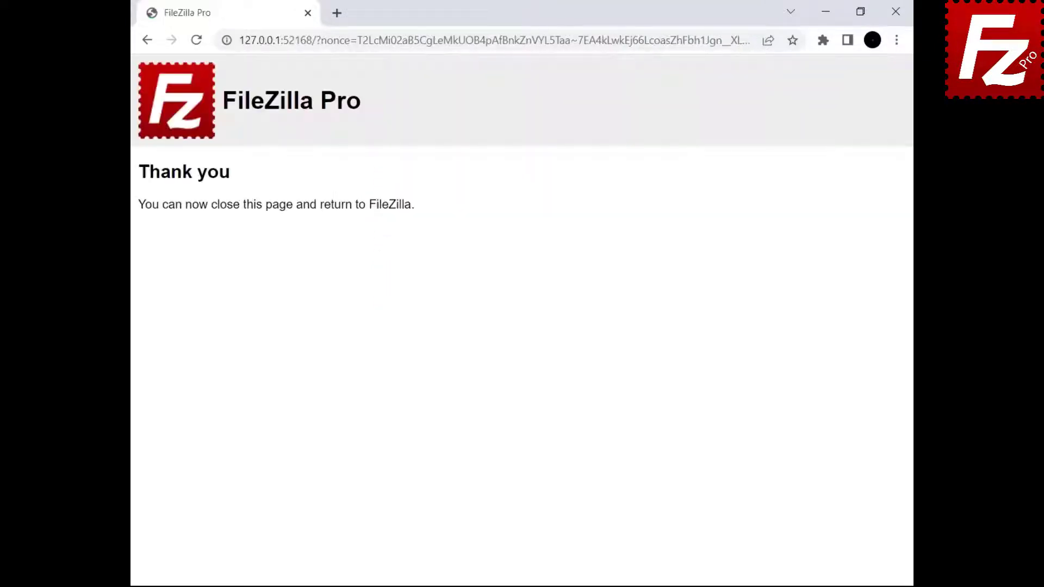
{"action": "left_click", "coordinate": [895, 11]}
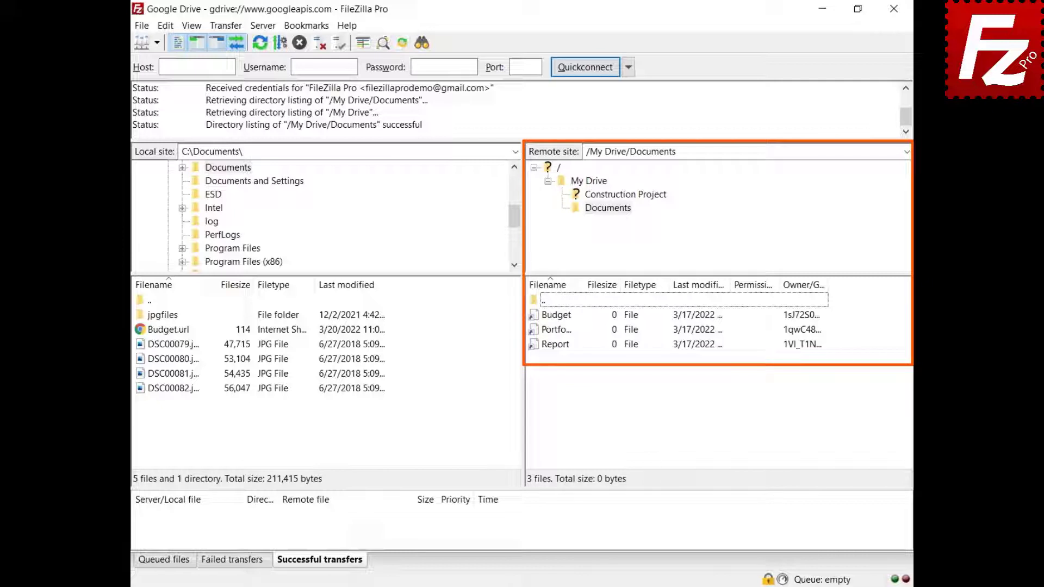
Step: Download the Budget document, then export it as a Microsoft Office document (Budget.xlsx)
{"action": "right_click", "coordinate": [553, 319]}
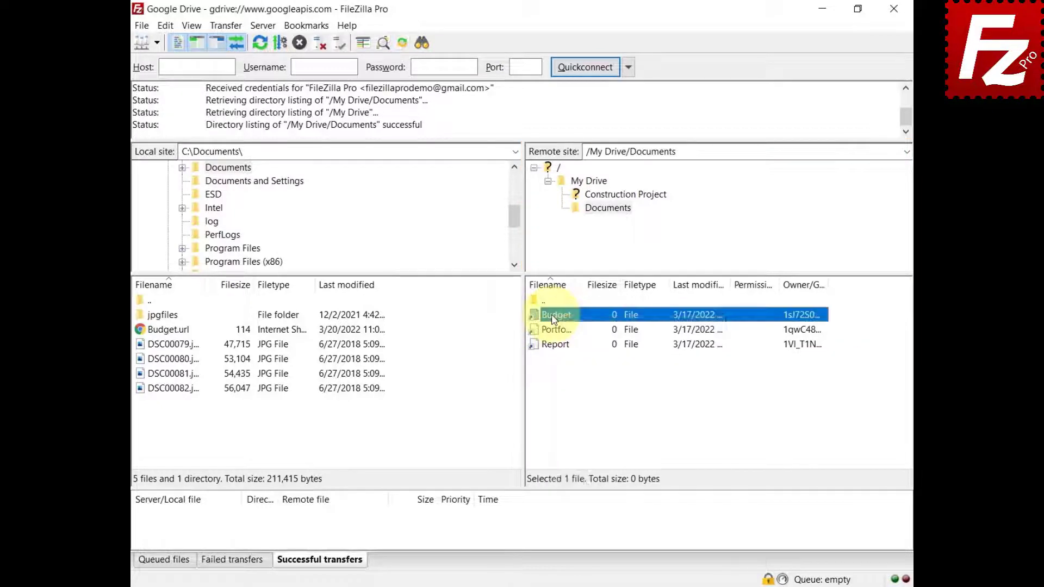
{"action": "left_click", "coordinate": [596, 325]}
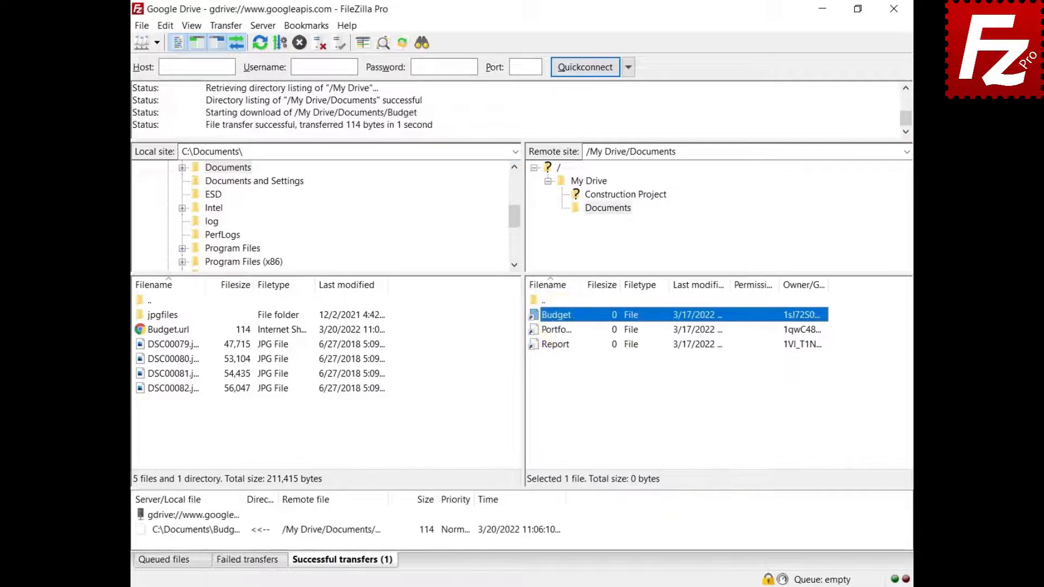
{"action": "right_click", "coordinate": [553, 318]}
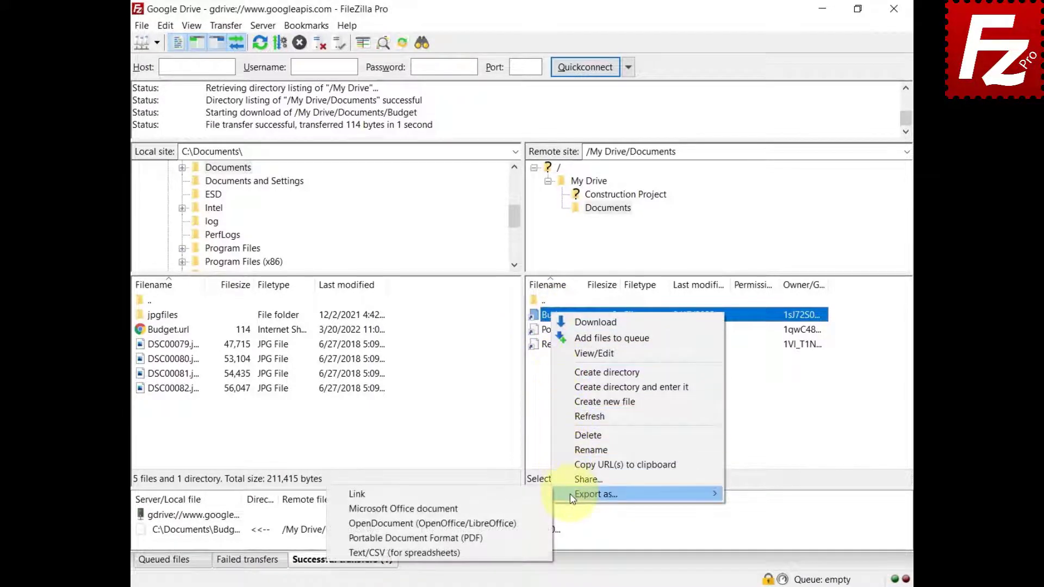
{"action": "mouse_move", "coordinate": [570, 494]}
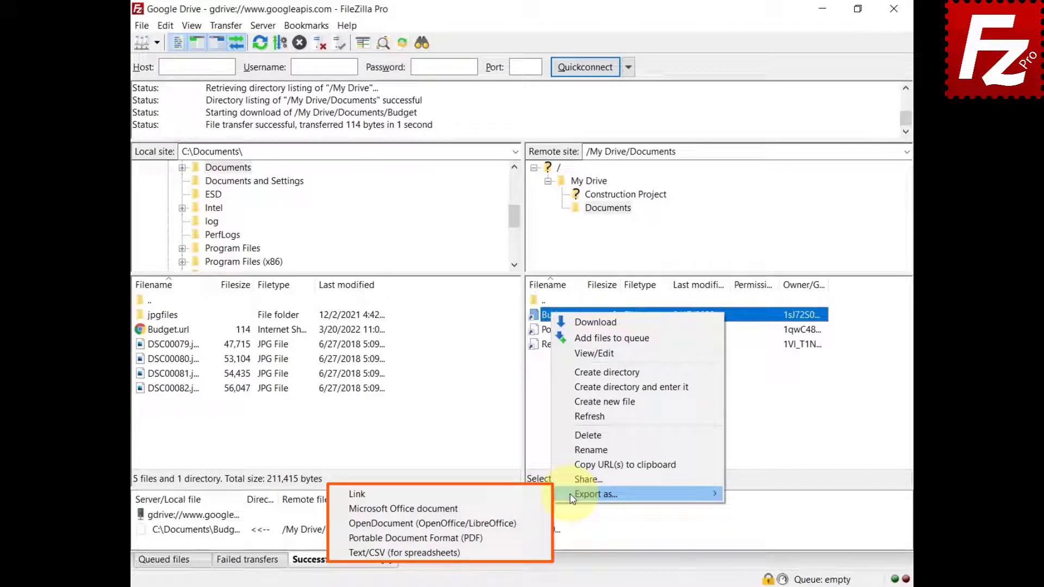
{"action": "left_click", "coordinate": [516, 509]}
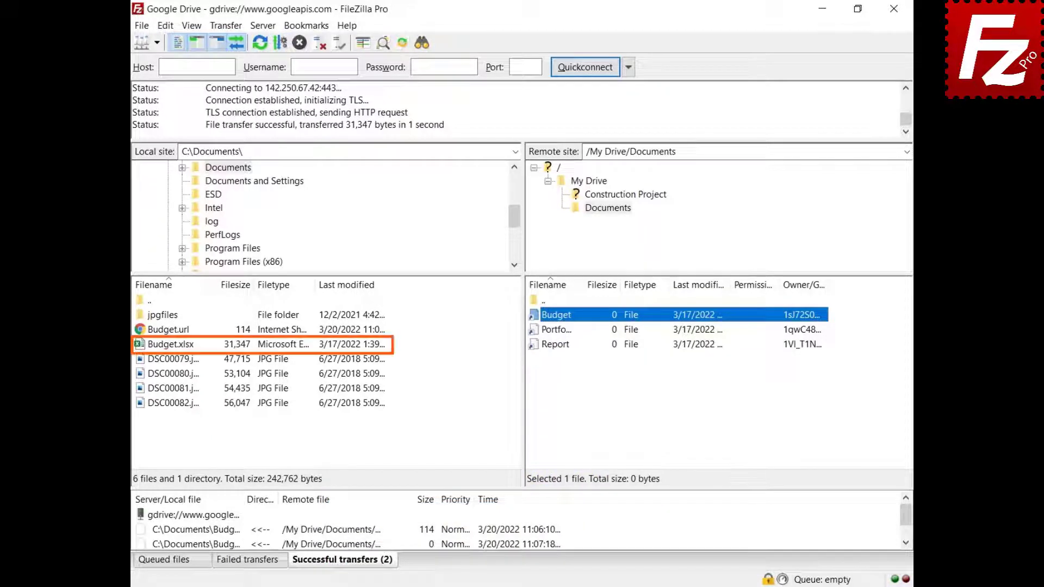
Step: Set the Google Drive export format to Portable Document Format (PDF) in Settings and save
{"action": "left_click", "coordinate": [166, 26]}
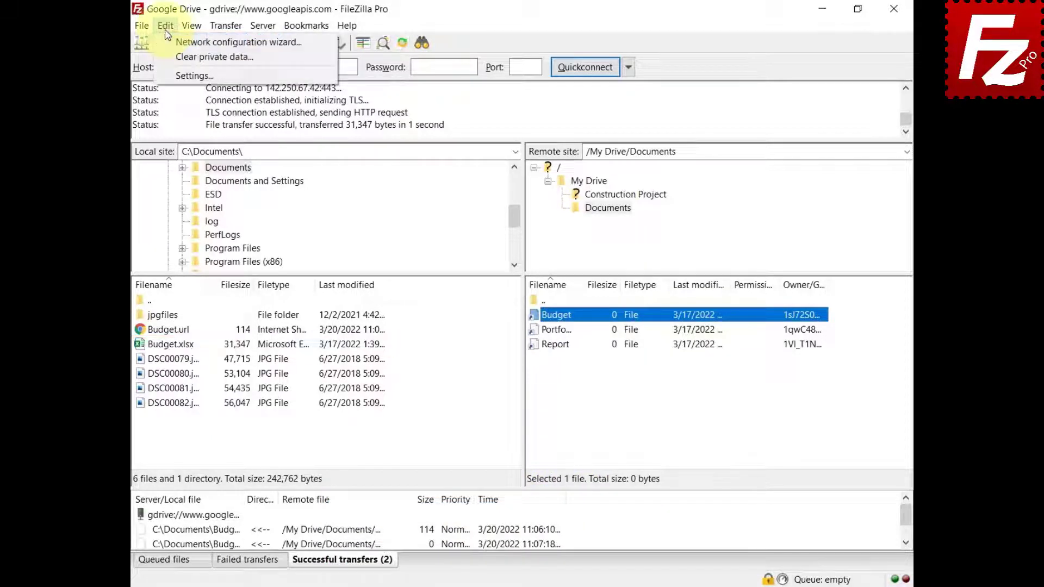
{"action": "left_click", "coordinate": [165, 74]}
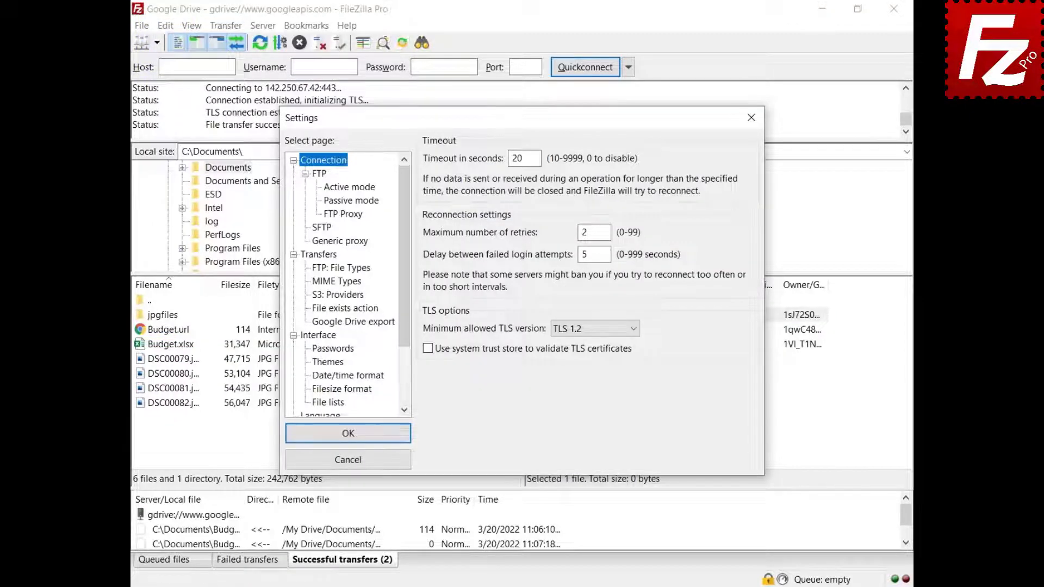
{"action": "left_click", "coordinate": [353, 323]}
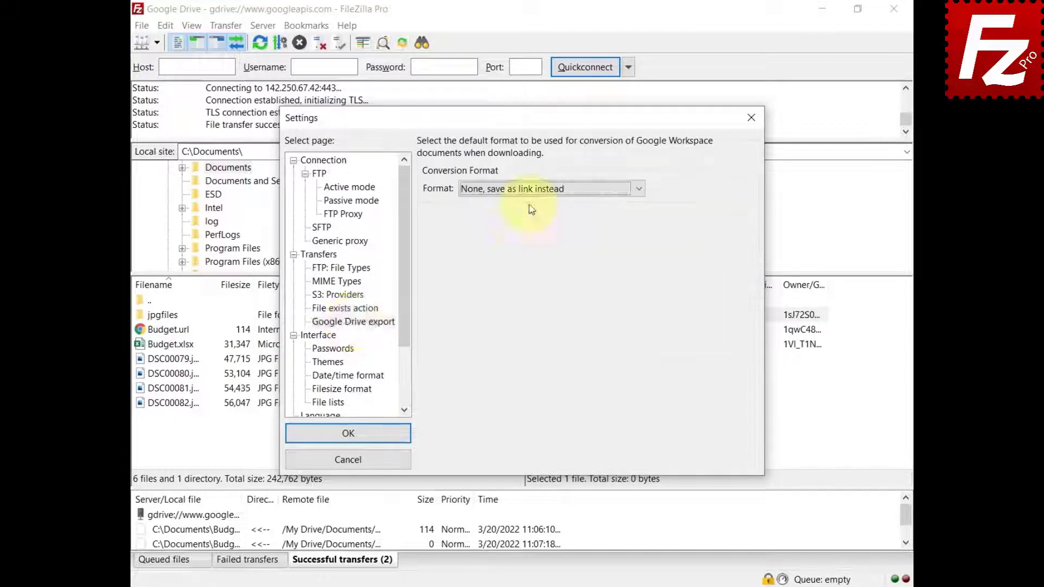
{"action": "left_click", "coordinate": [531, 191]}
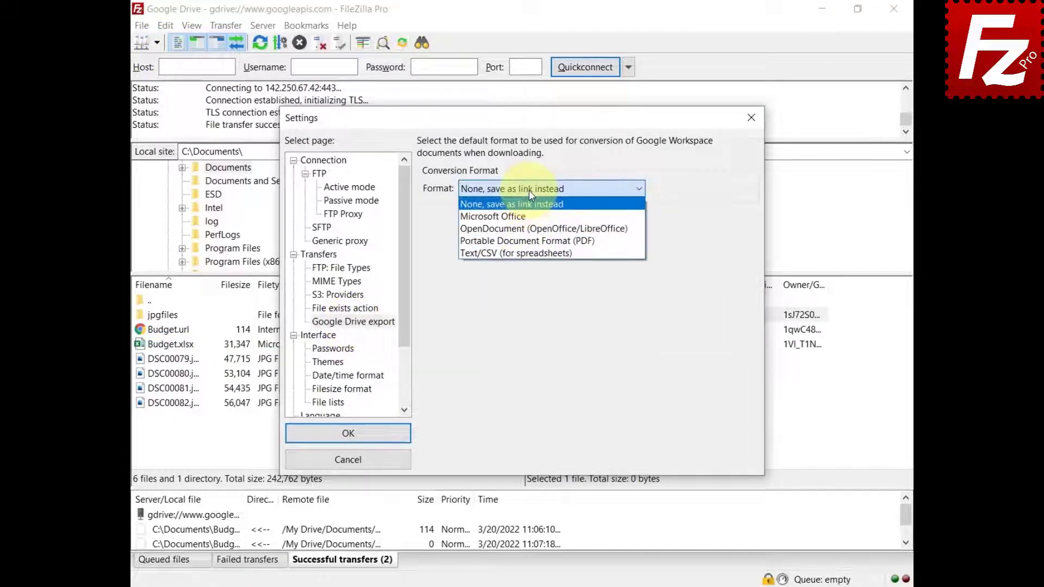
{"action": "left_click", "coordinate": [532, 241]}
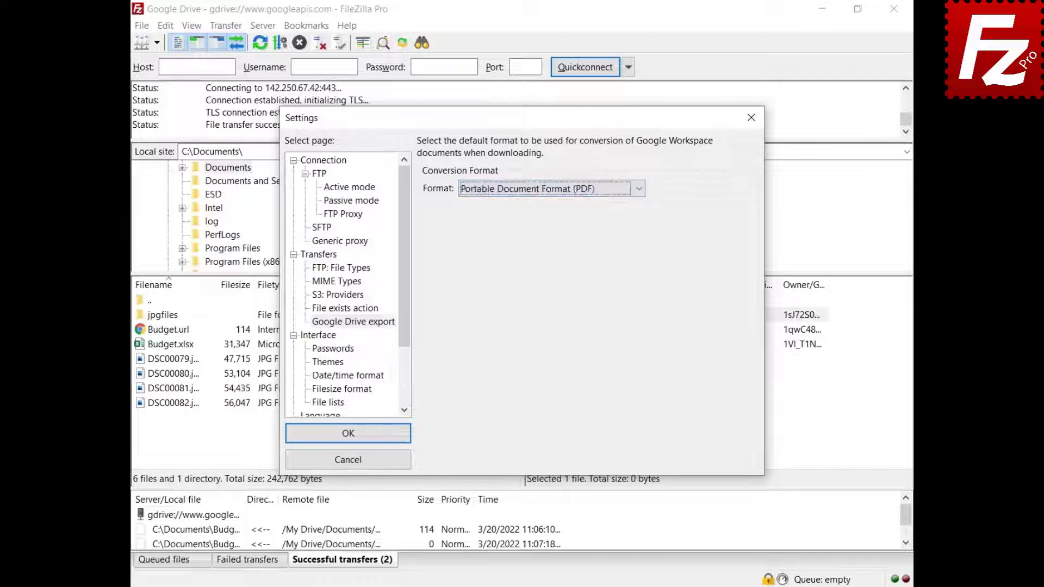
{"action": "left_click", "coordinate": [344, 433]}
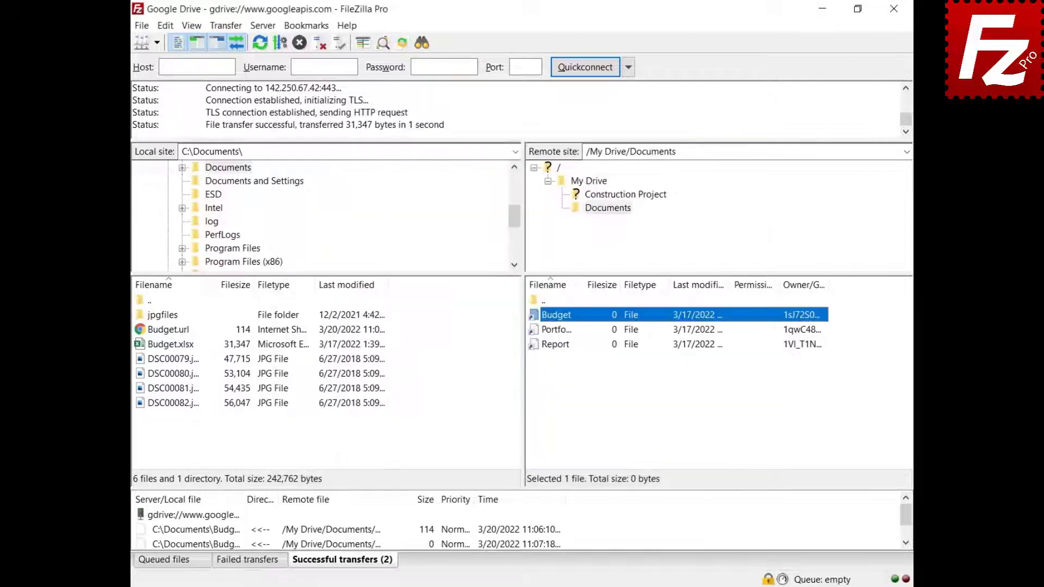
Step: Download the Report Google document from the remote list into local Documents as Report.pdf
{"action": "right_click", "coordinate": [556, 347]}
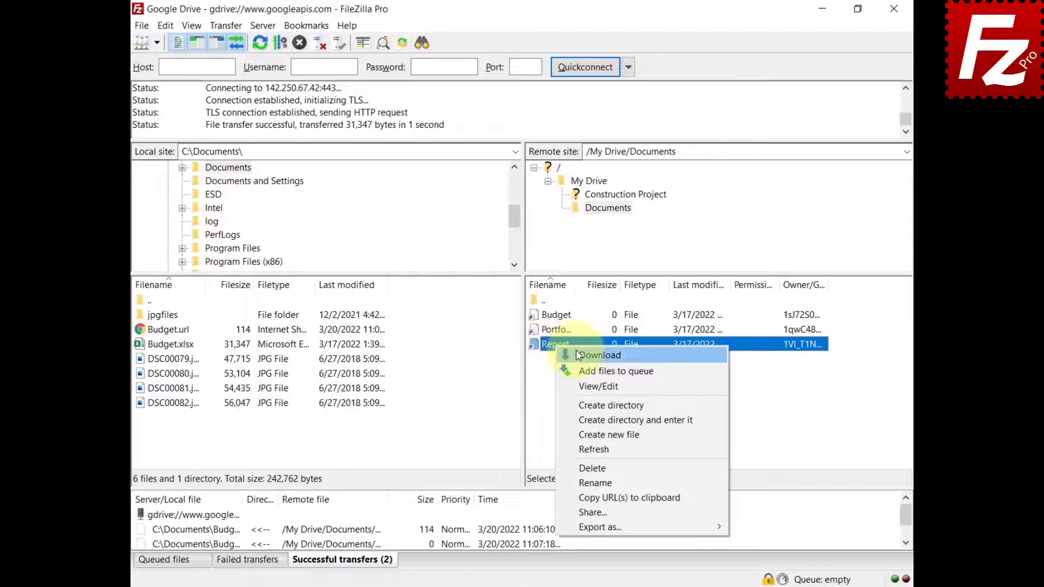
{"action": "left_click", "coordinate": [576, 353]}
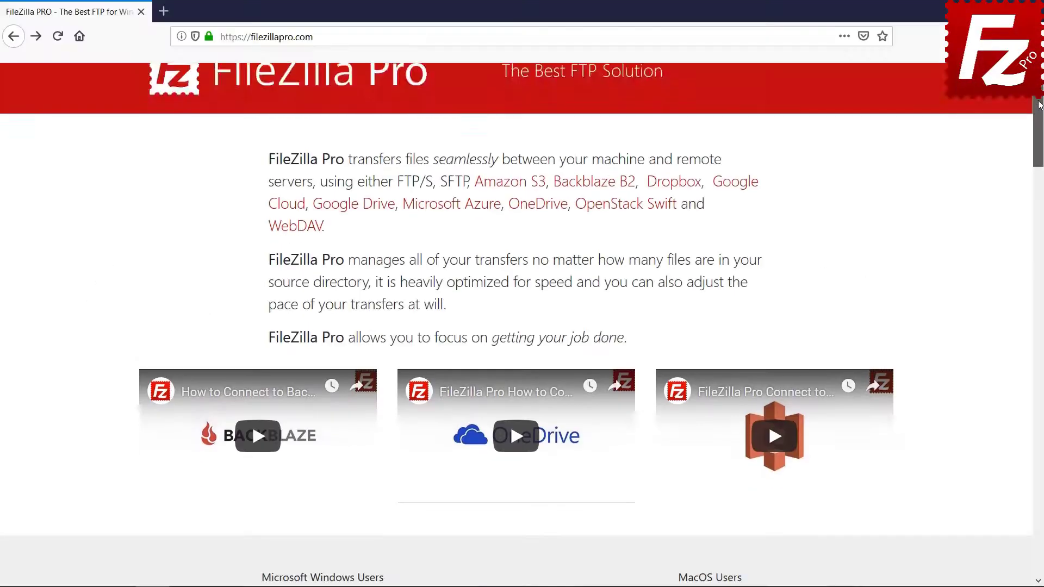
Step: Choose the Windows download on filezillapro.com and bring up the $19.99 FileZilla Pro 3.39.0 checkout
{"action": "scroll", "coordinate": [326, 355], "scroll_direction": "down", "scroll_amount": 5}
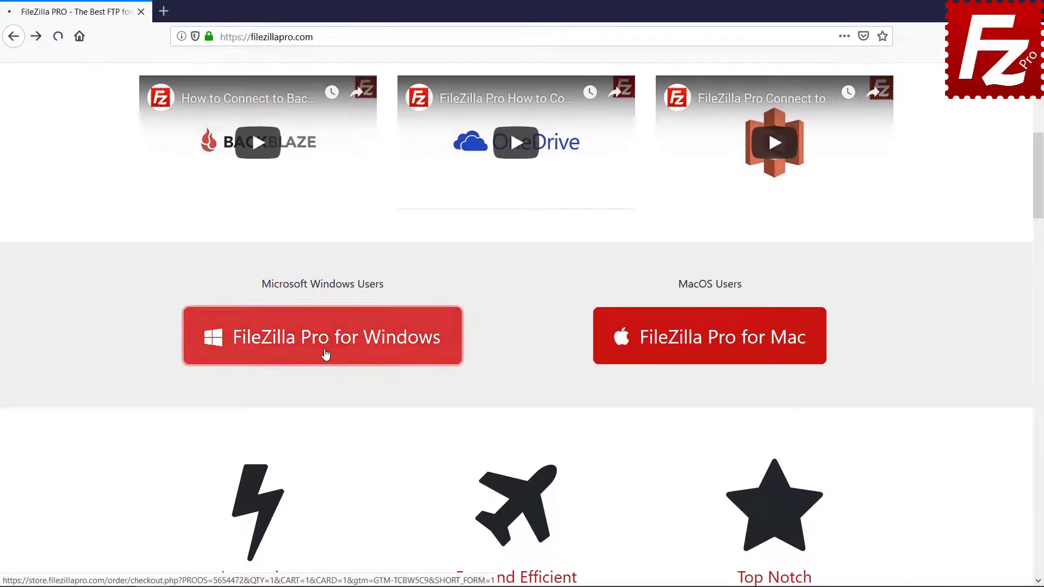
{"action": "left_click", "coordinate": [325, 355]}
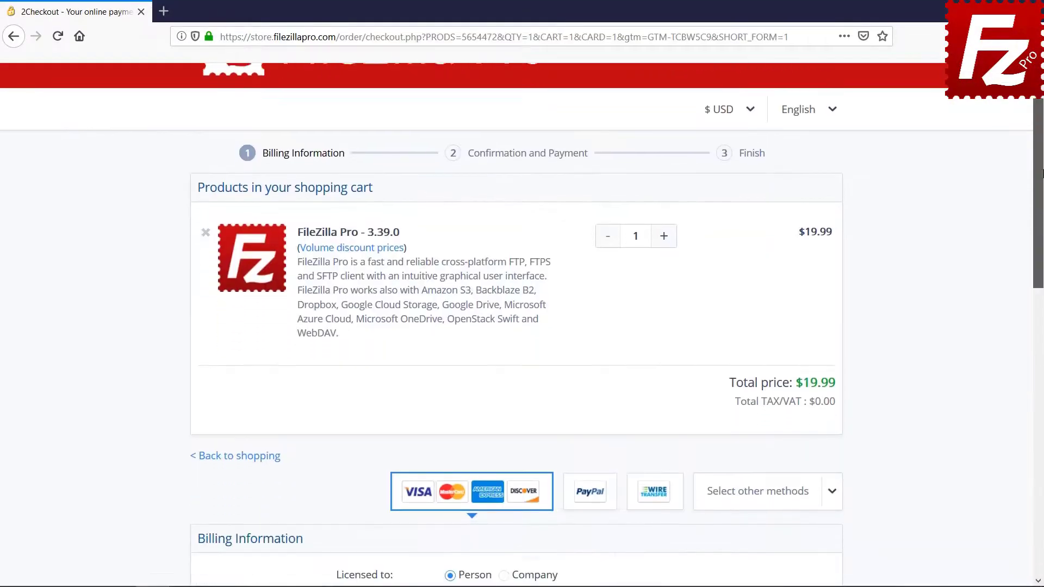
{"action": "scroll", "coordinate": [1042, 357], "scroll_direction": "down", "scroll_amount": 8}
{"action": "scroll", "coordinate": [1041, 357], "scroll_direction": "down", "scroll_amount": 2}
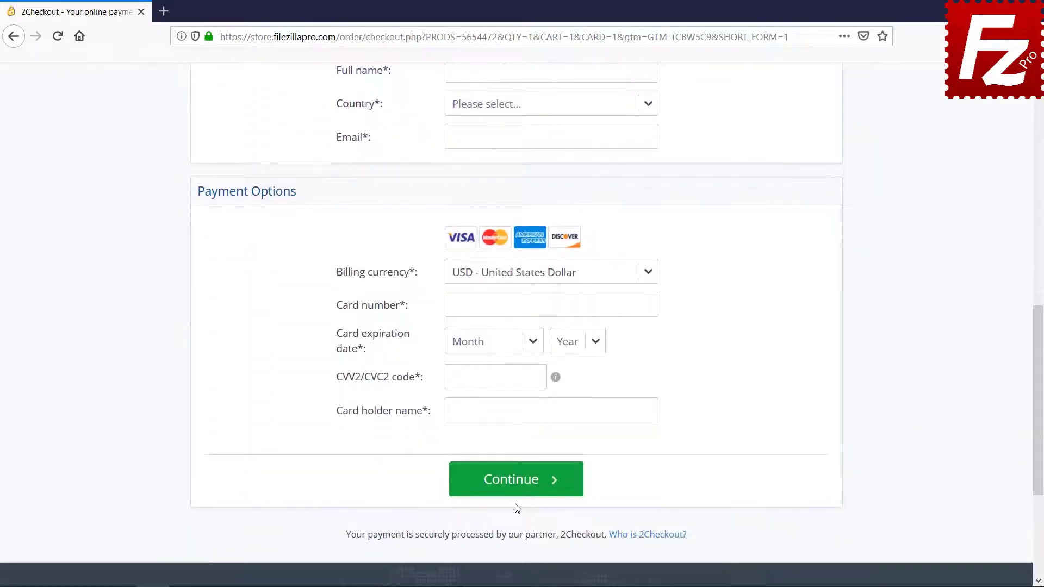